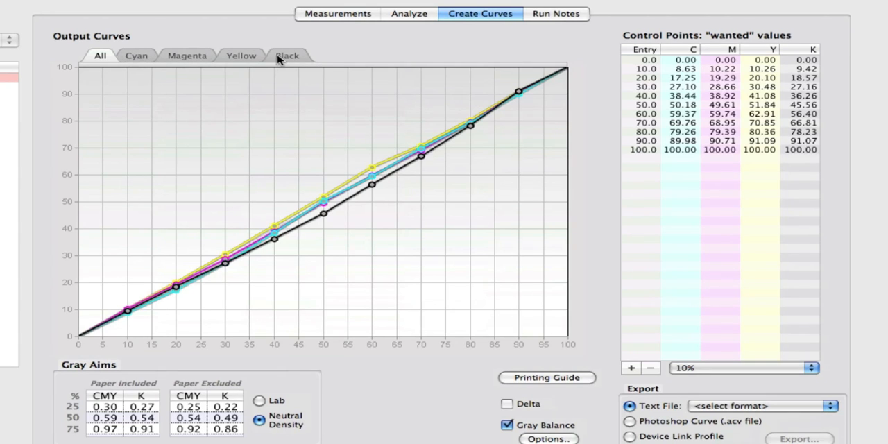
Inspect the individual cyan, magenta, yellow and black output curves of Run 1 - Calibration.
click(138, 58)
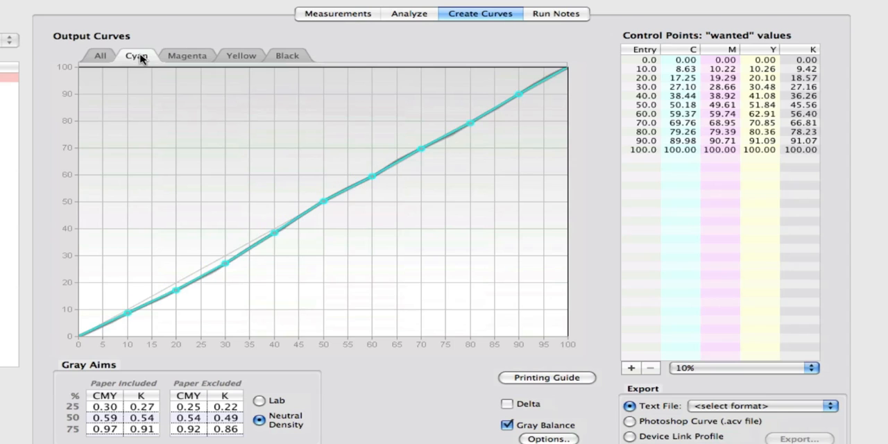
click(187, 57)
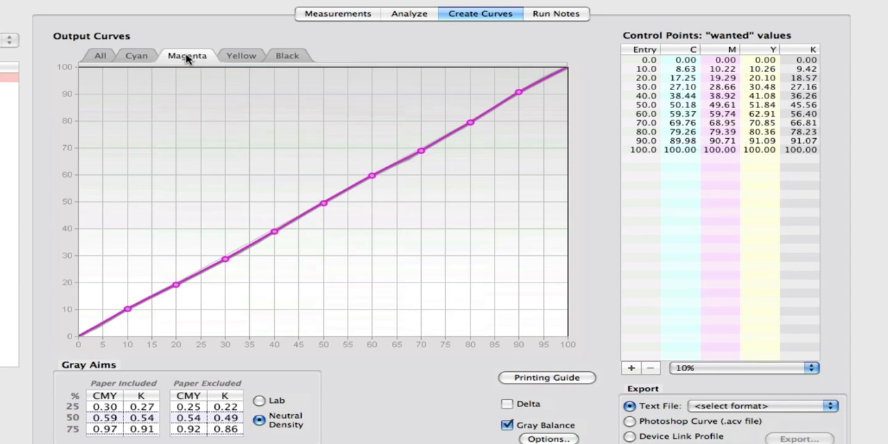
click(240, 57)
key(shift+Right)
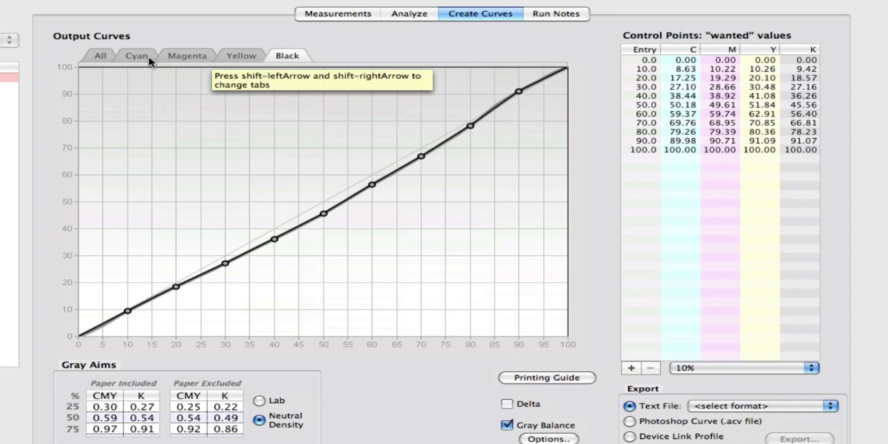
click(177, 57)
drag(163, 161, 362, 306)
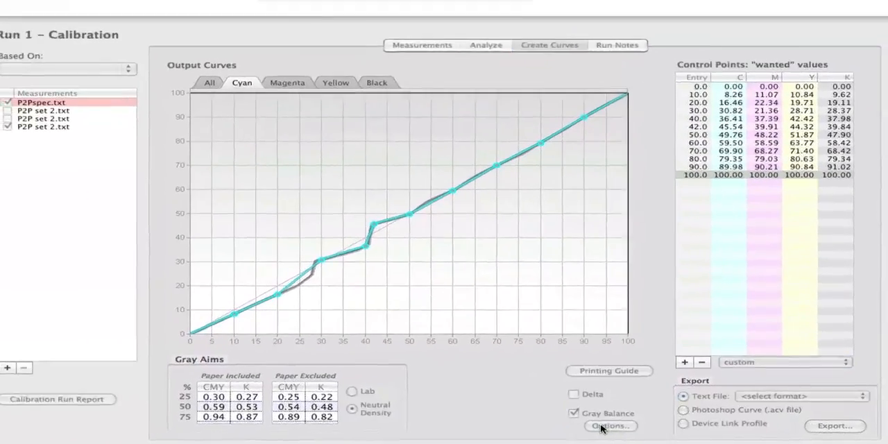
Review the gray balance options, including Precision Gray Balance and the gray correction threshold, and accept them.
click(601, 428)
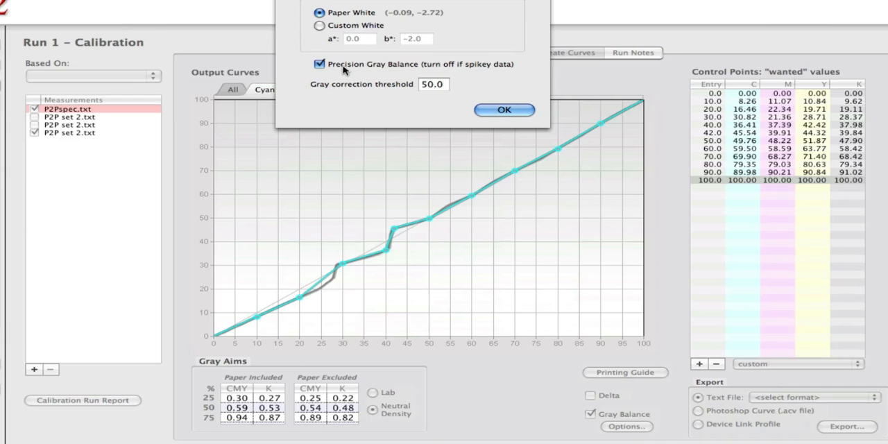
click(435, 84)
click(494, 109)
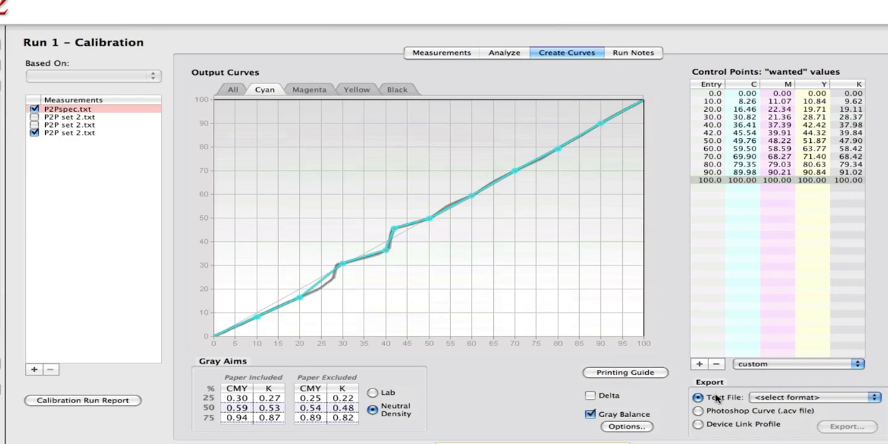
Set the text file export format for the curves to CGATS.
click(777, 399)
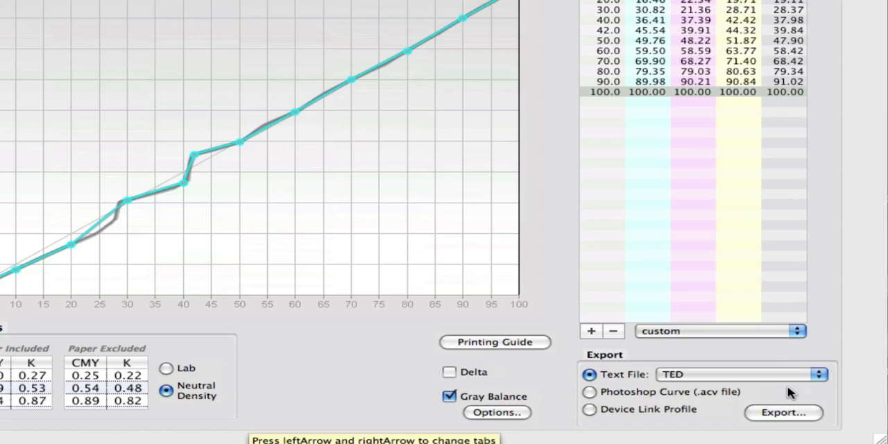
click(819, 375)
click(804, 387)
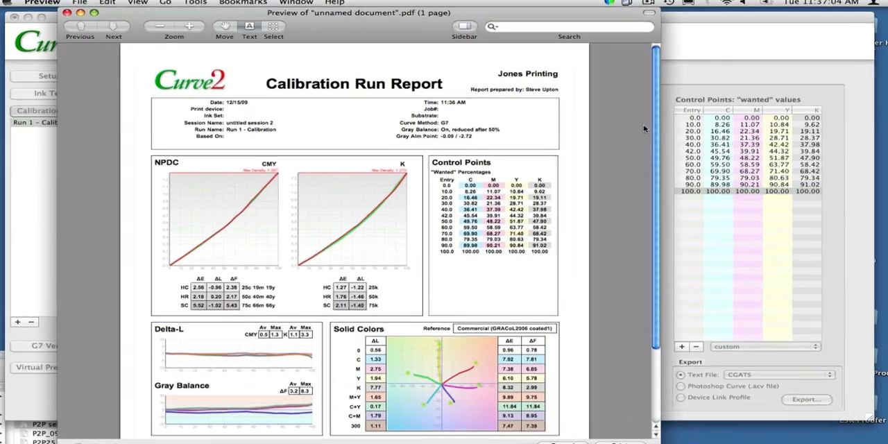
Read through the Calibration Run Report for Run 1, covering its density curves, control points and solid colors.
scroll(860, 141, down, 3)
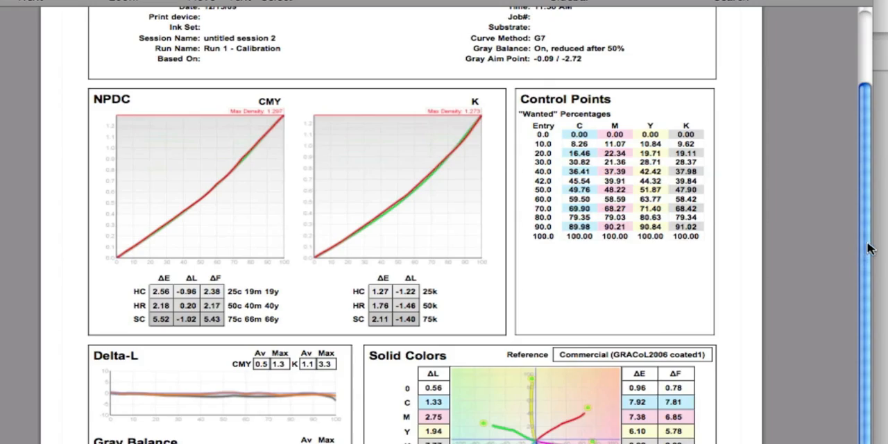
scroll(861, 250, down, 6)
drag(875, 201, 877, 214)
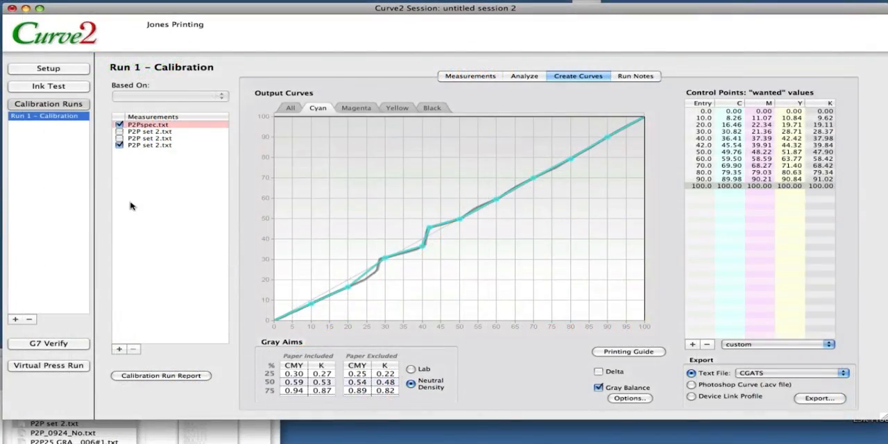
click(629, 352)
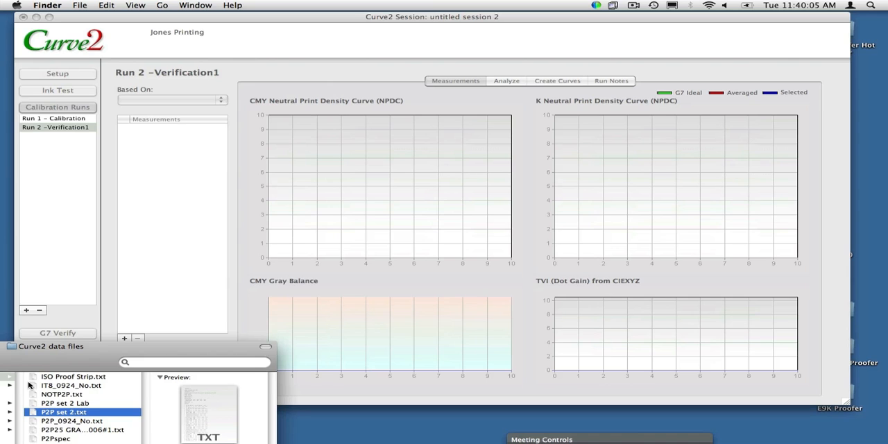
Add the P2P25 GRACoL2006#1.txt measurement to the Verification1 run and base the run on Run 1 - Calibration.
drag(63, 430, 137, 258)
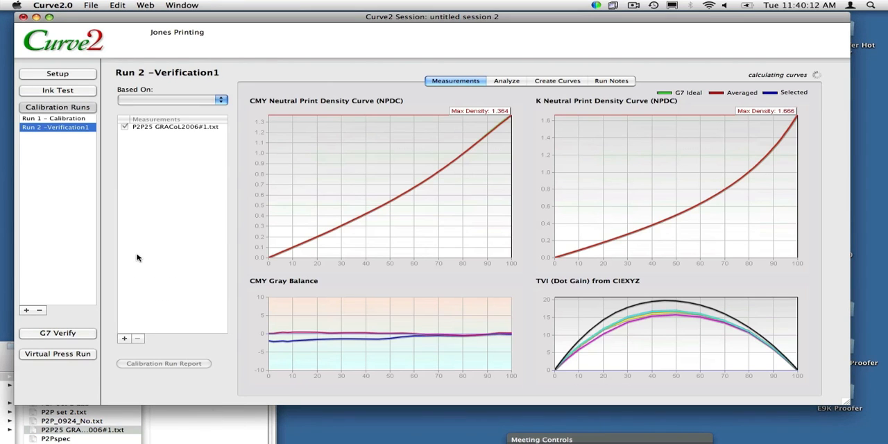
click(170, 99)
click(173, 111)
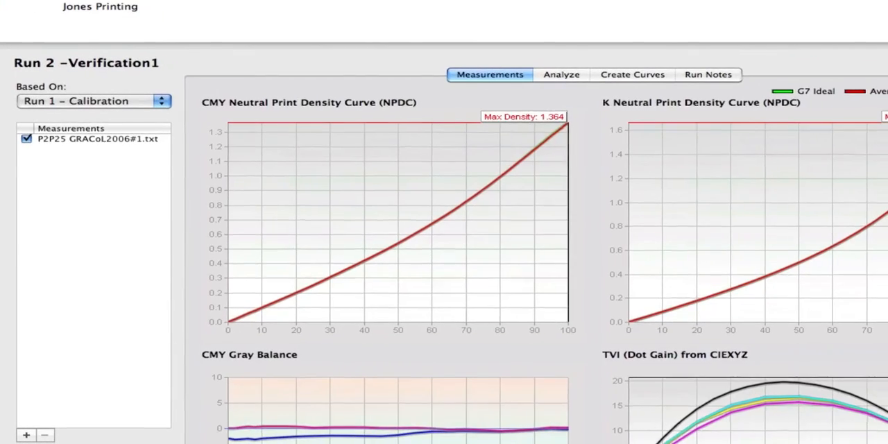
Examine the Run 2 analysis results for the Run-to-Run, Ink & Paper, G7 and TVI tests.
click(691, 80)
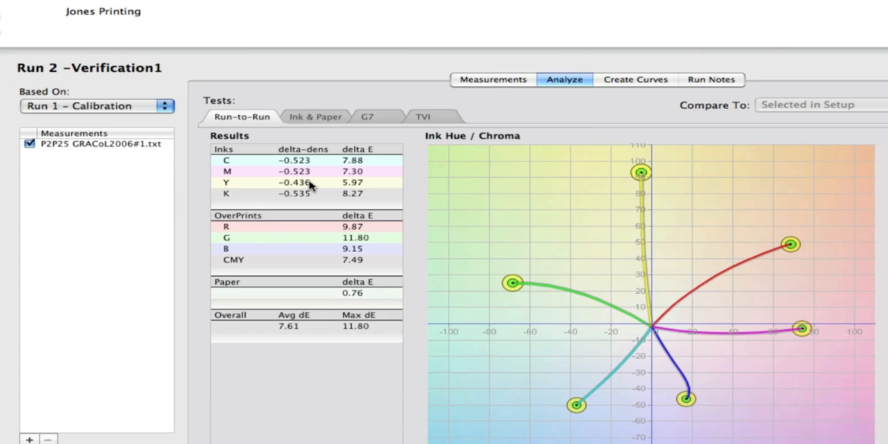
click(315, 117)
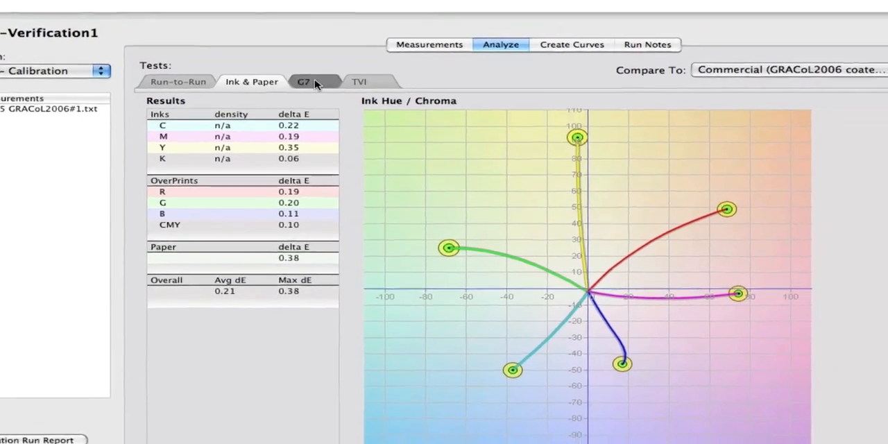
click(389, 118)
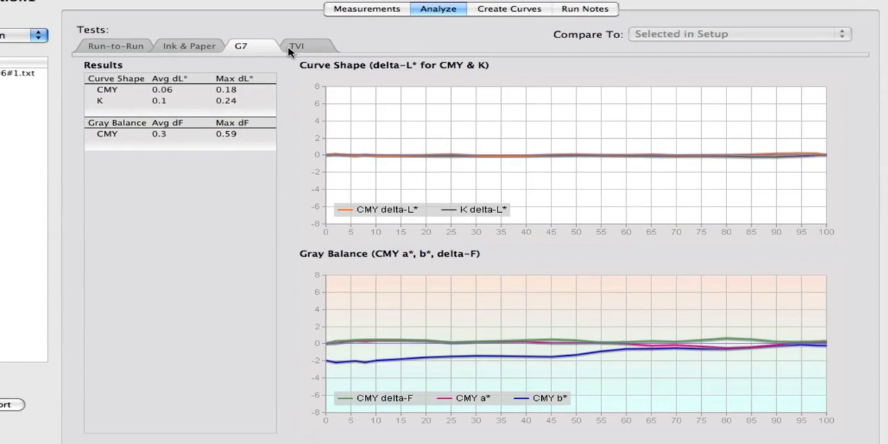
click(294, 47)
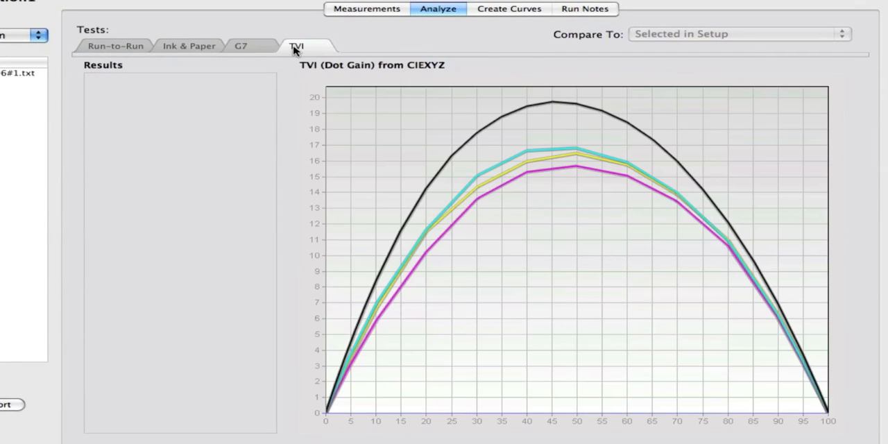
click(258, 49)
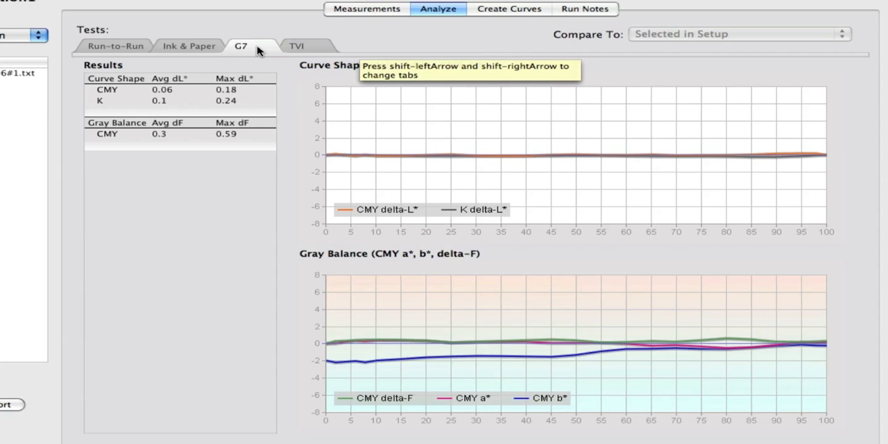
Examine the Run 2 output curves and read through the run's Calibration Run Report.
click(492, 10)
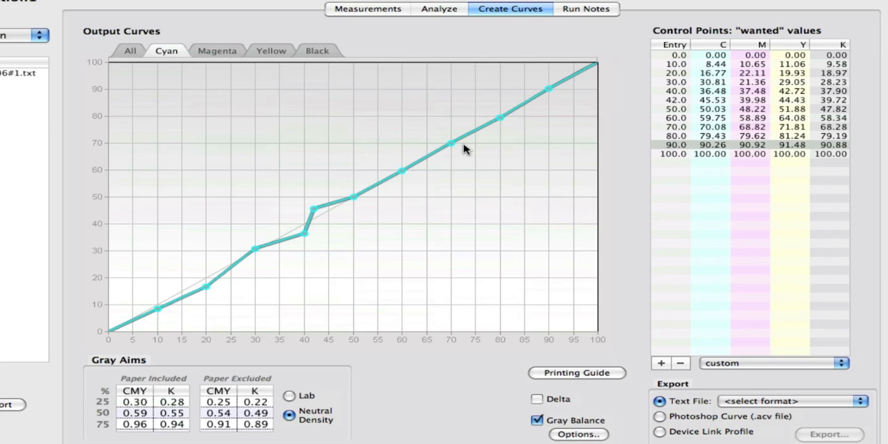
click(571, 144)
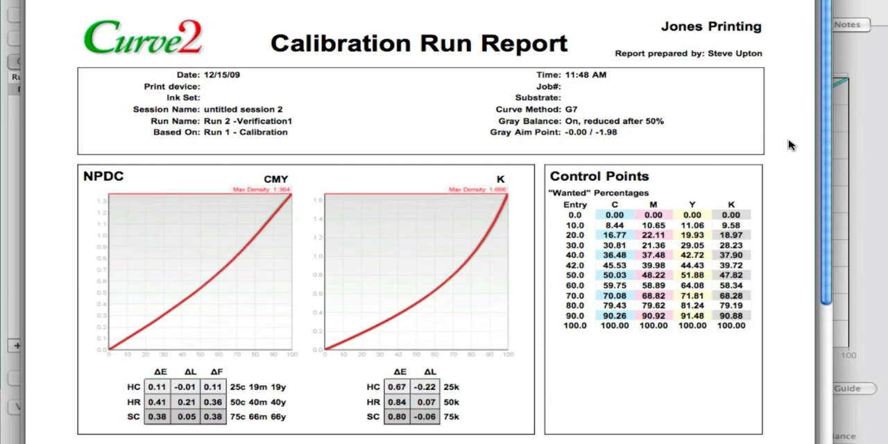
drag(824, 111, 826, 289)
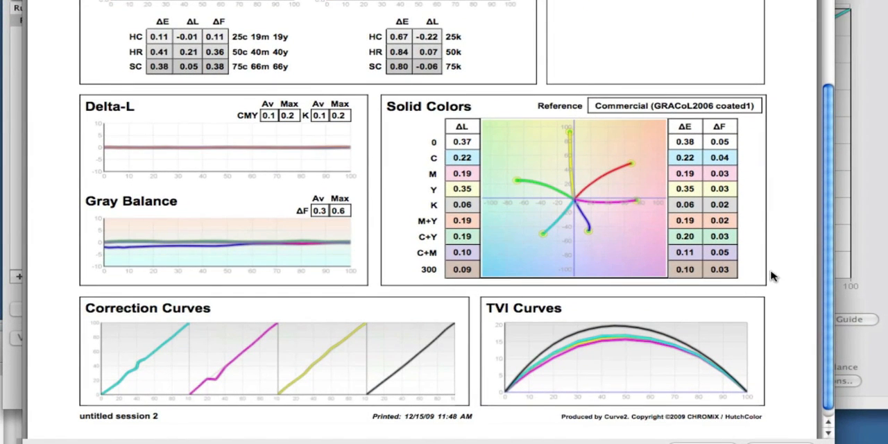
drag(831, 221, 836, 46)
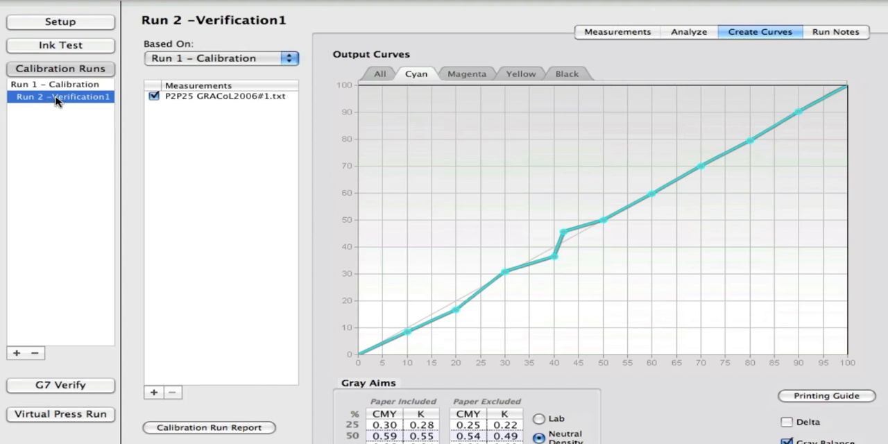
Rename the Verification1 run as Golden Run.
double_click(57, 96)
text(Golden Run)
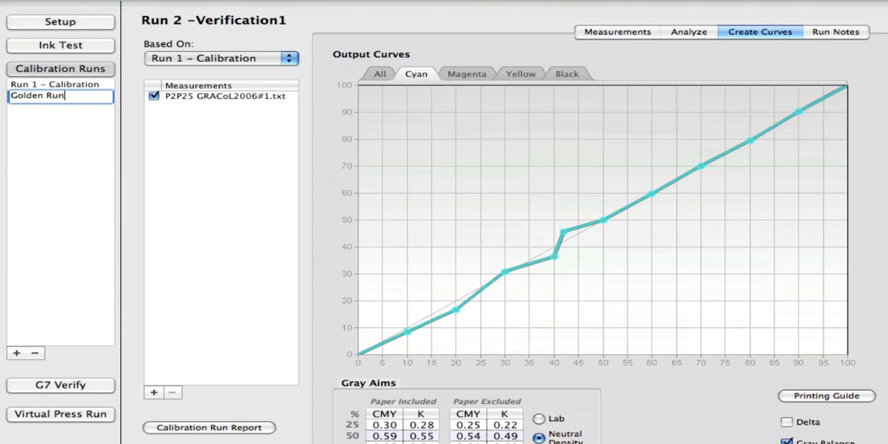
key(Return)
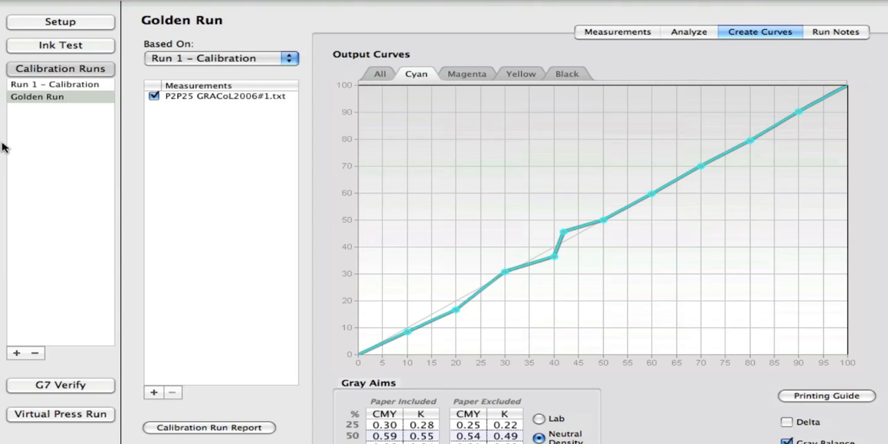
click(53, 248)
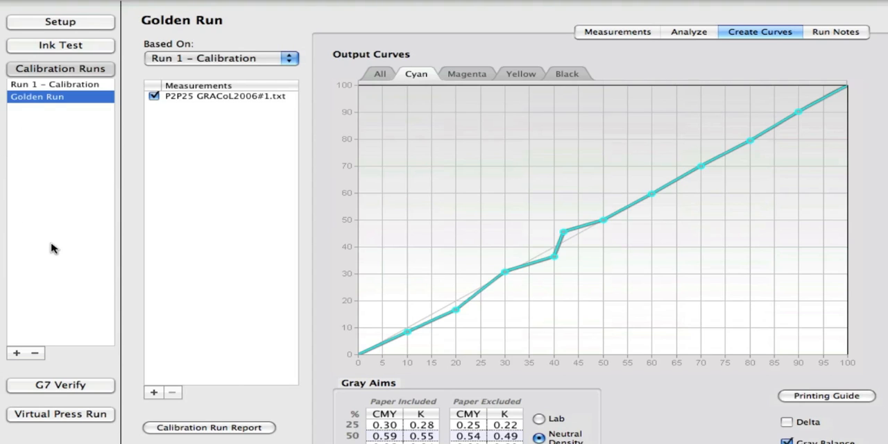
Load P2P set 2.txt as a G7 Verify sample based on Golden Run and show its G7 test results.
click(61, 385)
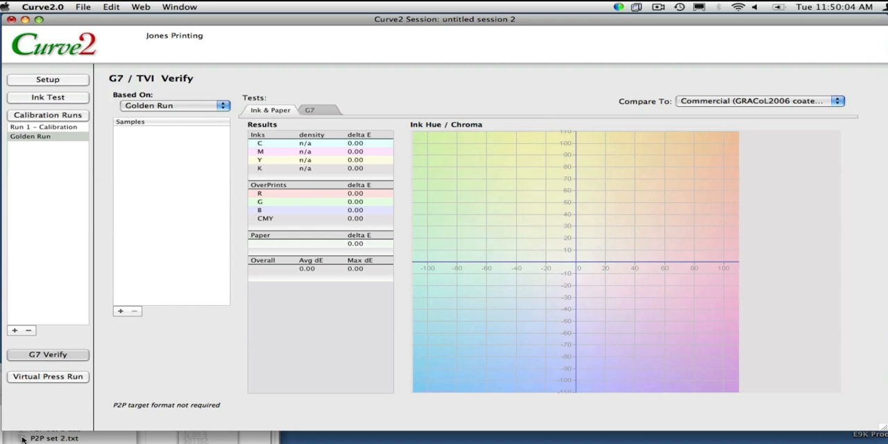
drag(22, 438, 182, 224)
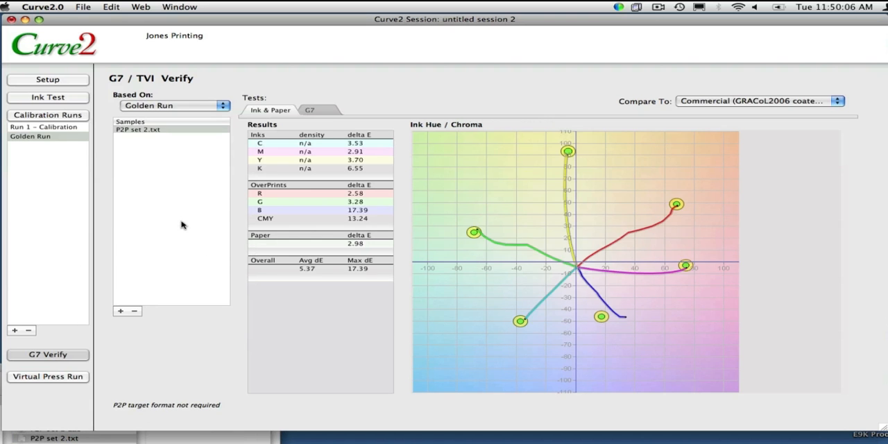
click(316, 111)
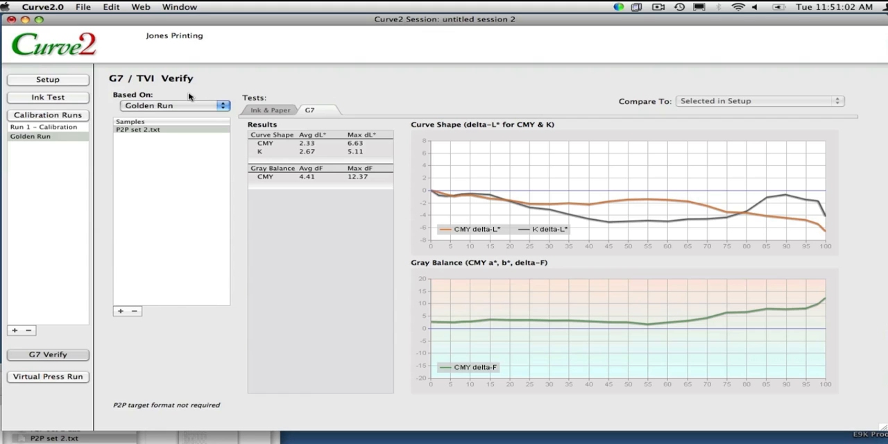
click(159, 109)
click(159, 108)
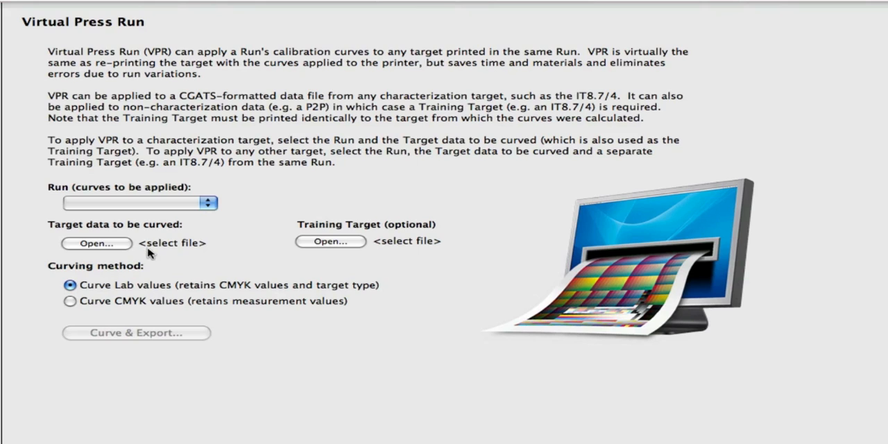
Set the Virtual Press Run to apply the Run 1 - Calibration curves and load IT8_0924_No.txt as the target data.
click(167, 204)
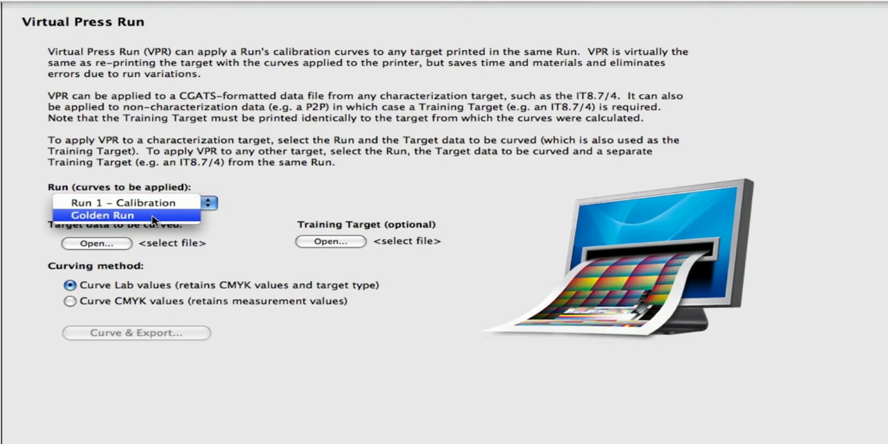
click(112, 204)
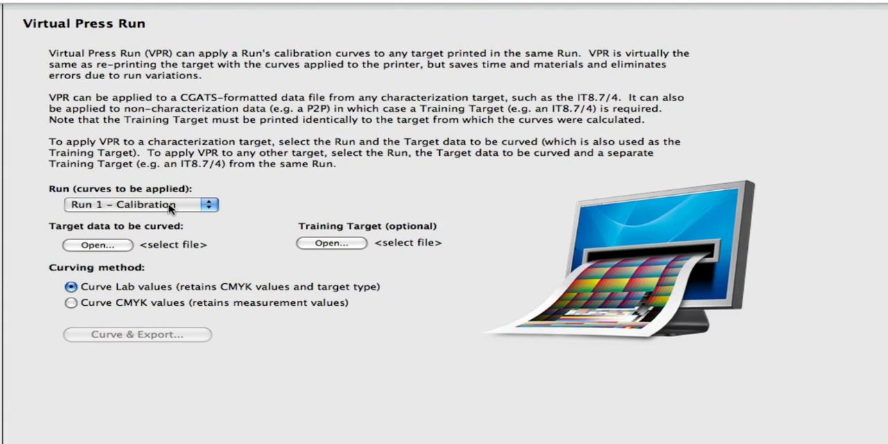
click(95, 245)
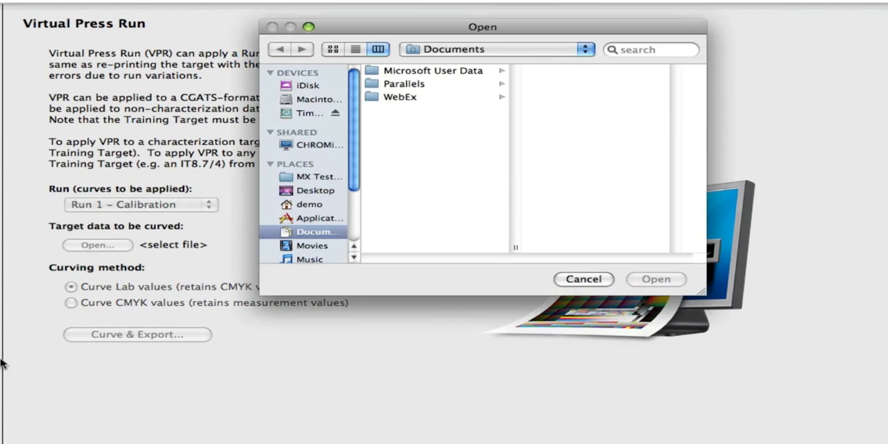
key(super+Tab)
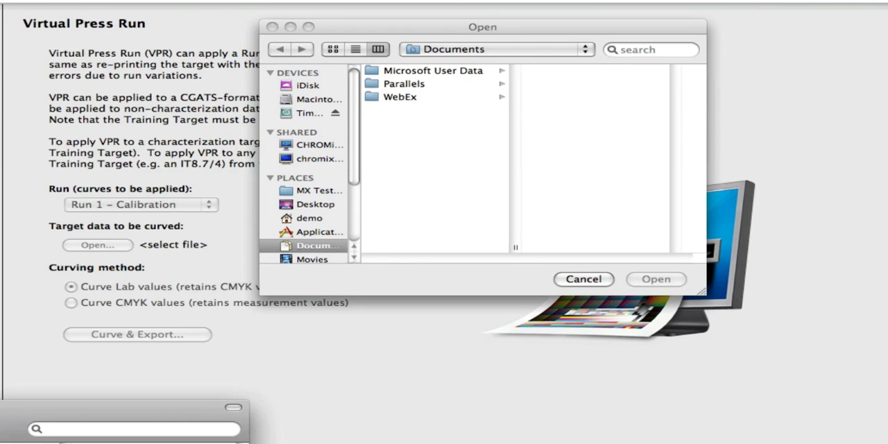
drag(235, 344, 432, 192)
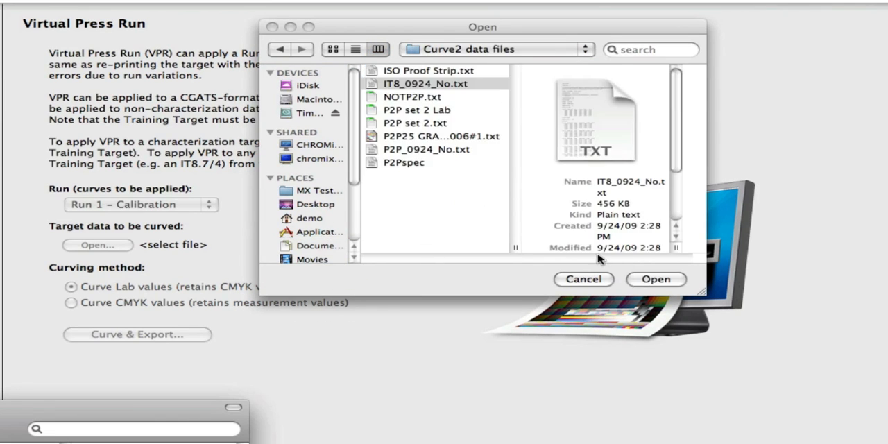
click(636, 279)
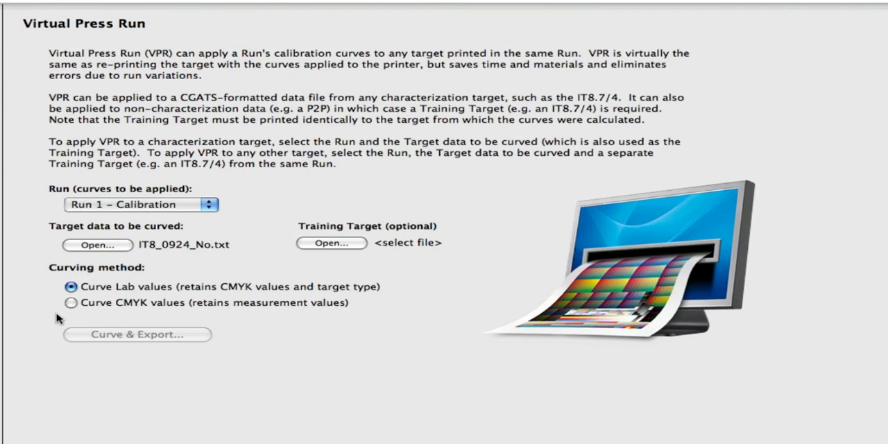